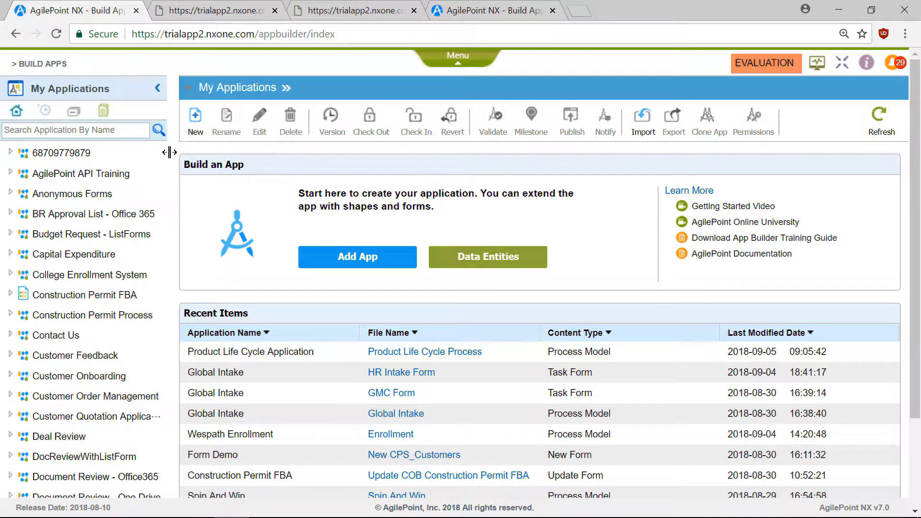
# Search the applications for "con" and browse Construction Permit FBA's Shared Resources, App Model & Resources and Document Repository folders.
pyautogui.moveTo(162, 177); pyautogui.dragTo(181, 161)
pyautogui.click(107, 135)
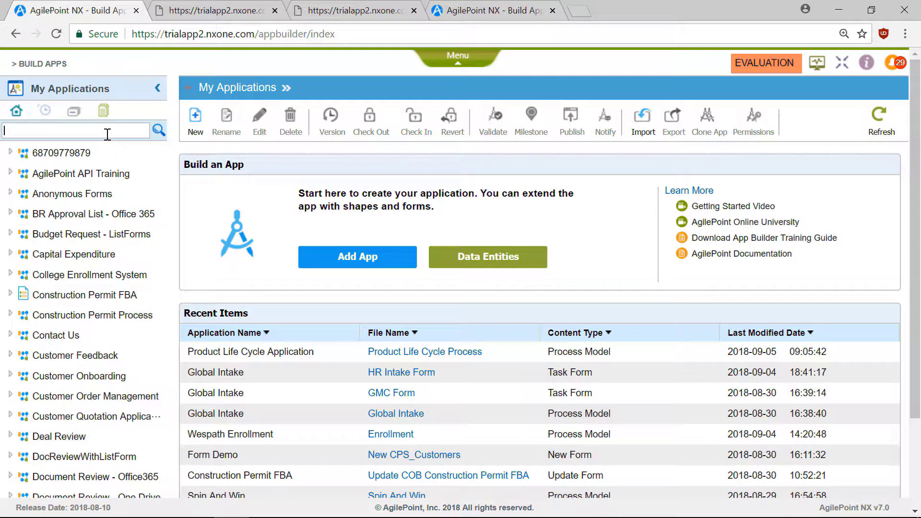
pyautogui.write('con')
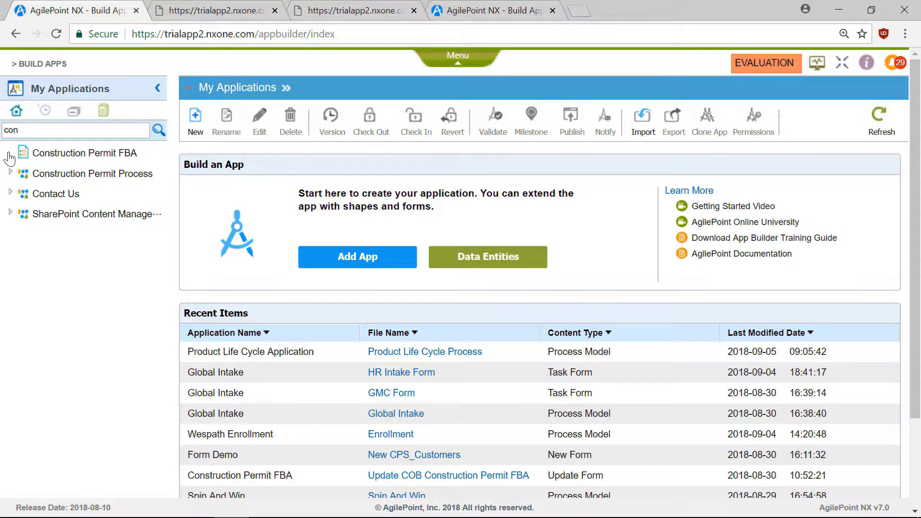
pyautogui.click(9, 154)
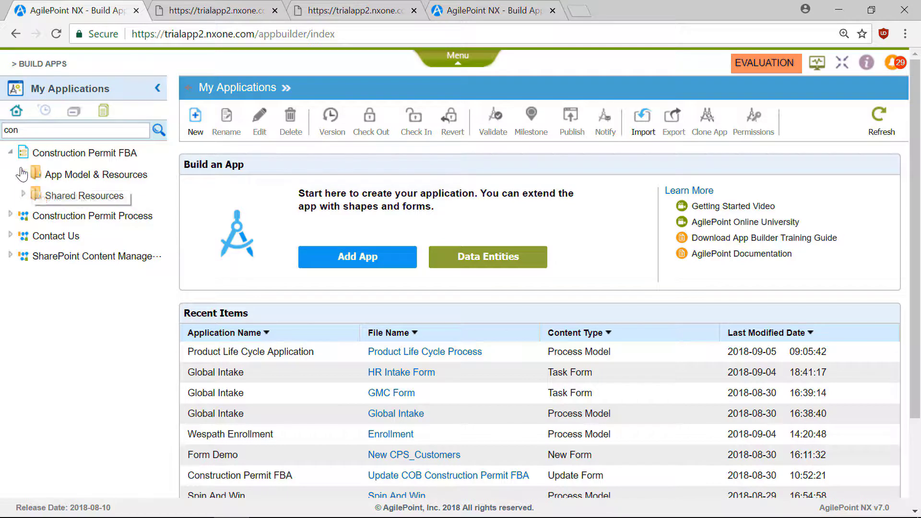
pyautogui.click(23, 196)
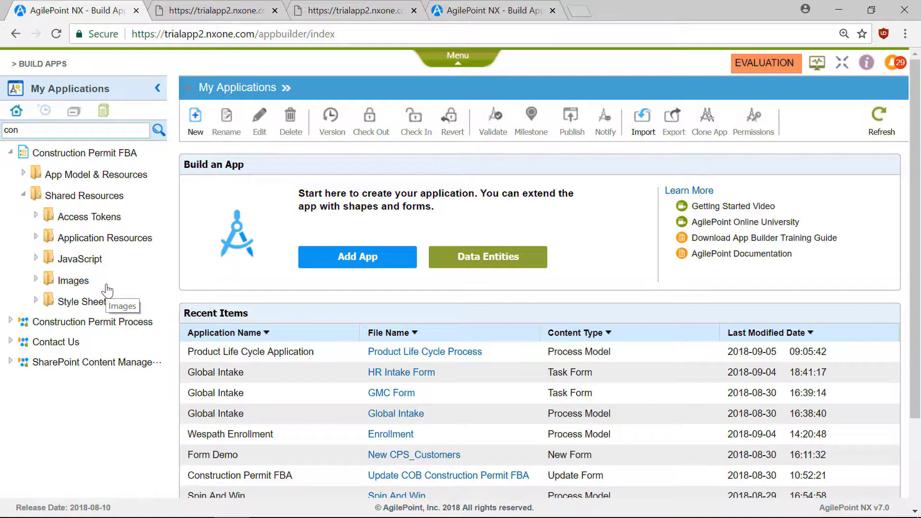
pyautogui.click(23, 174)
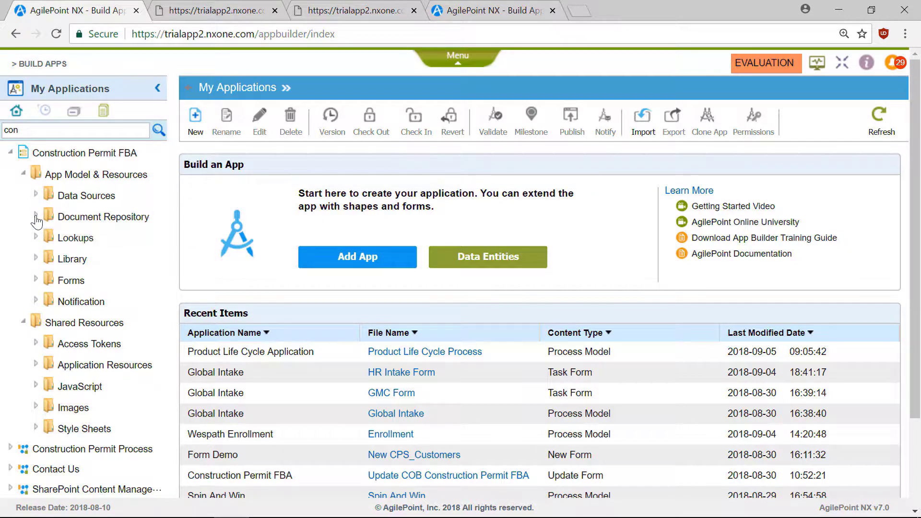
pyautogui.click(66, 219)
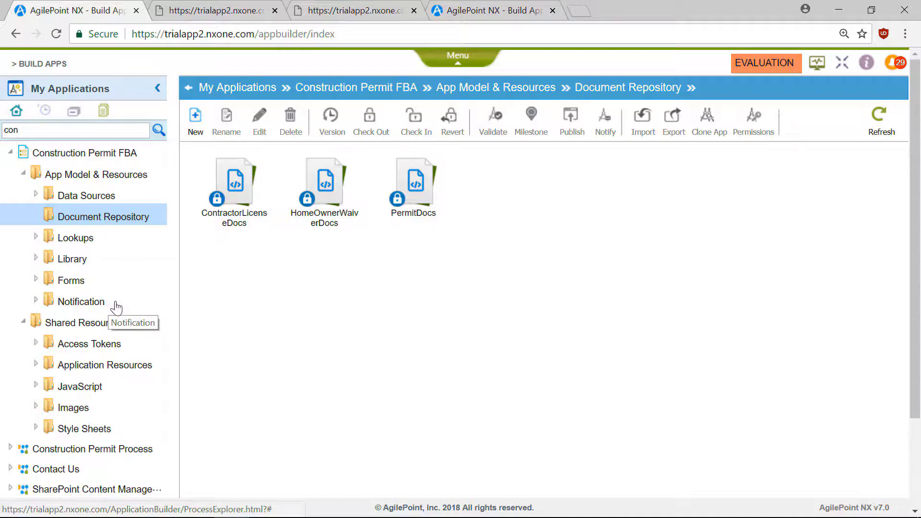
pyautogui.click(23, 173)
# Search the applications for "great" and expand the Great Forms invoice application down to the folders of its process.
pyautogui.moveTo(30, 130); pyautogui.dragTo(2, 132)
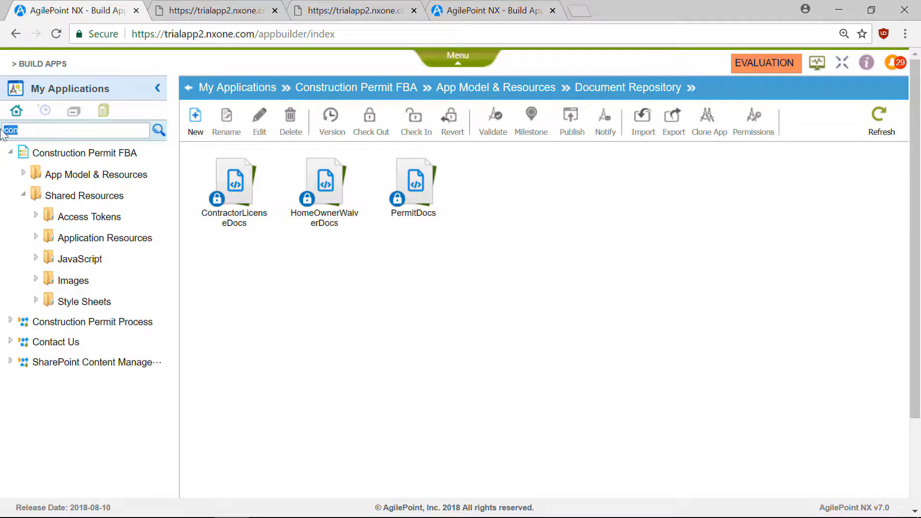
pyautogui.write('great')
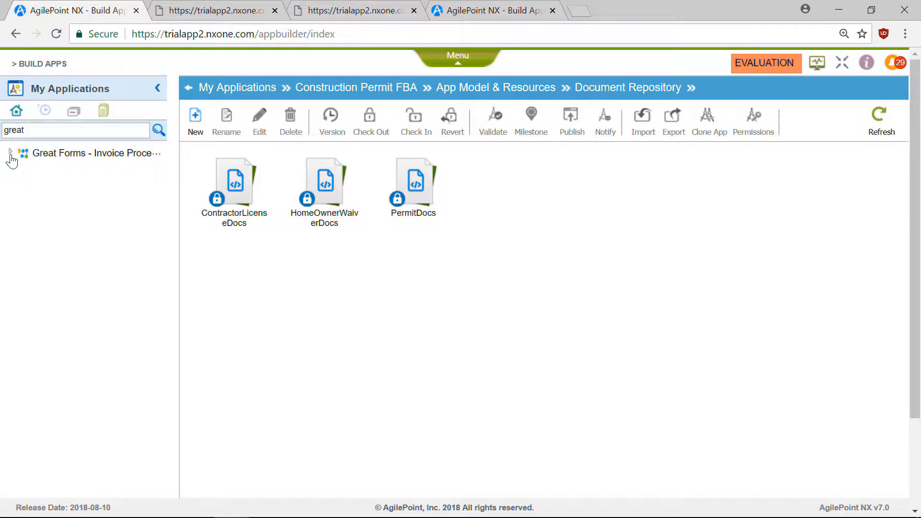
pyautogui.click(11, 154)
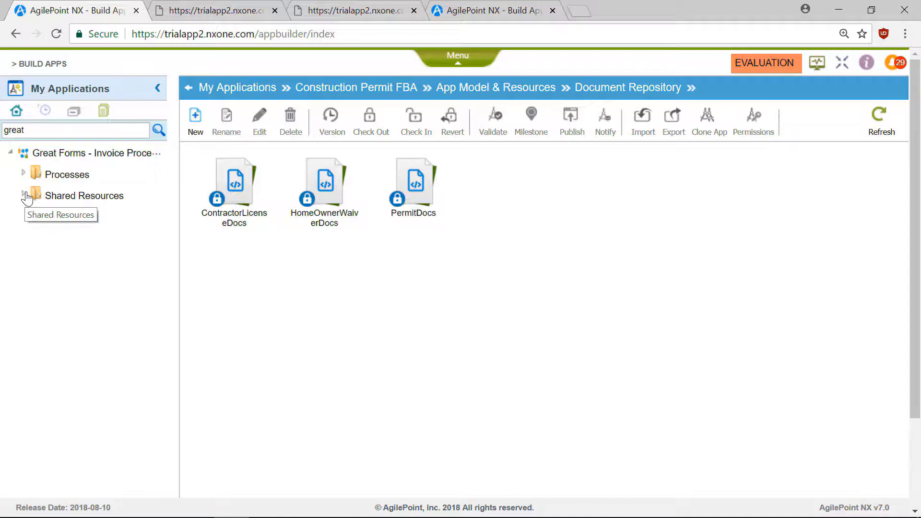
pyautogui.click(23, 175)
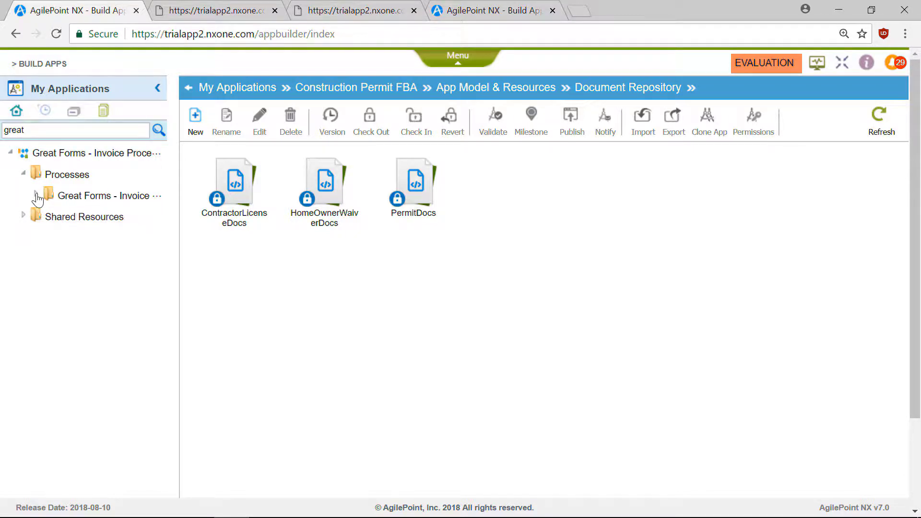
pyautogui.click(36, 196)
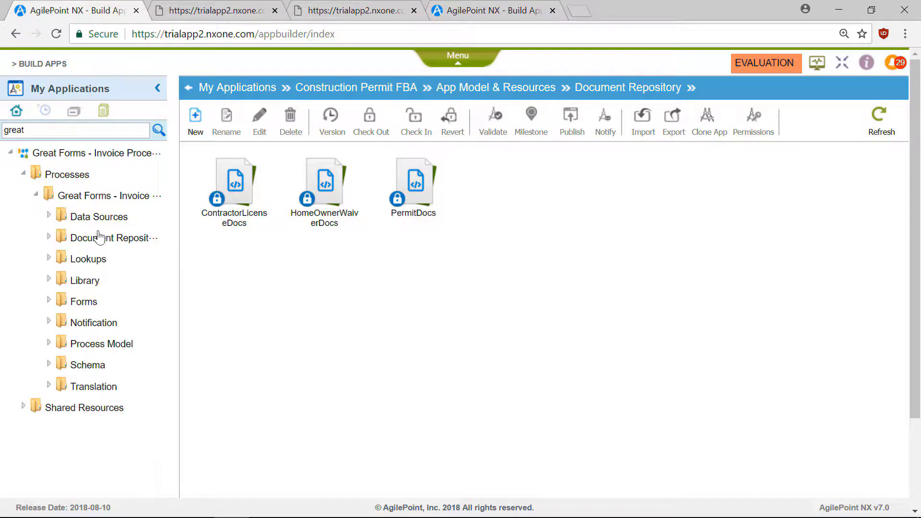
# Review Construction Permit FBA's Shared Resources folder and application overview, expanding its existing files and quick links.
pyautogui.click(71, 343)
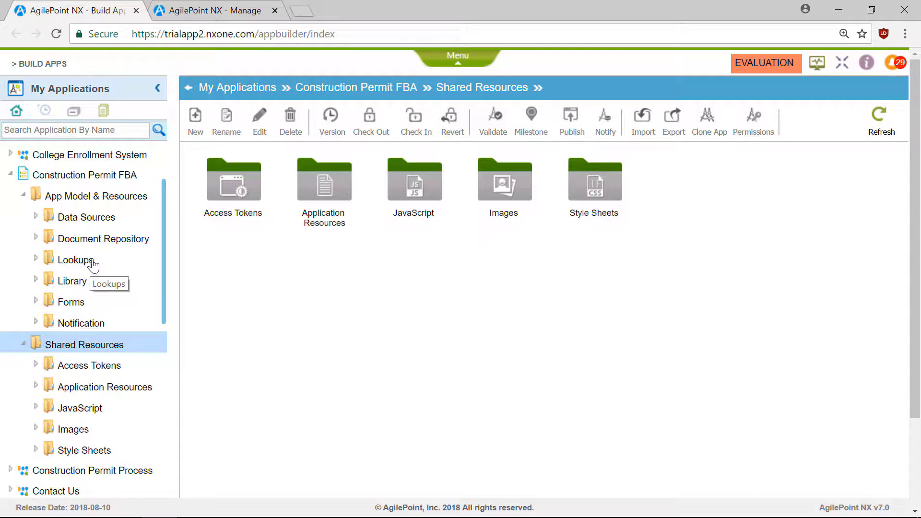
pyautogui.click(78, 176)
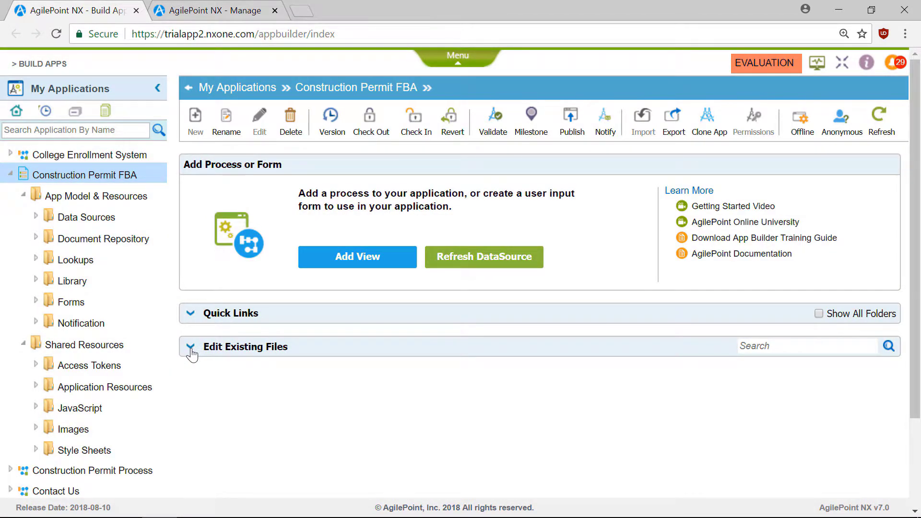
pyautogui.click(191, 350)
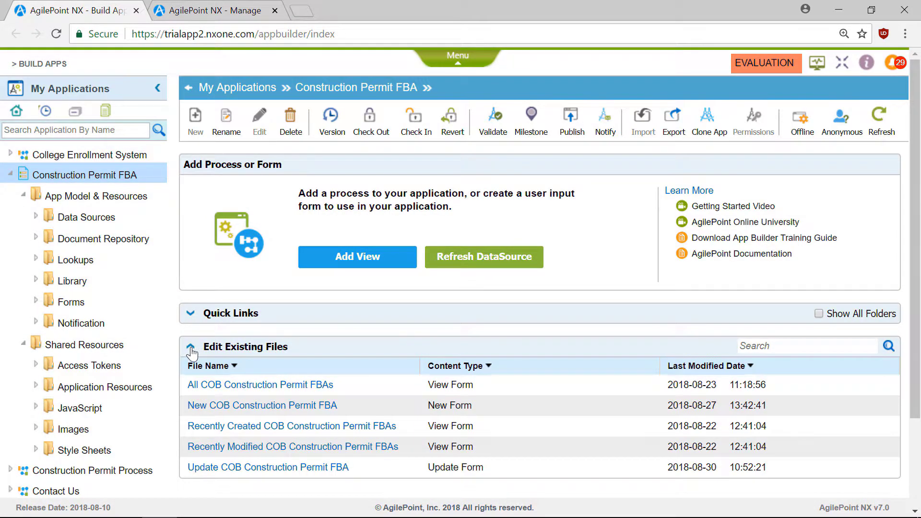
pyautogui.scroll(-1, 338, 375)
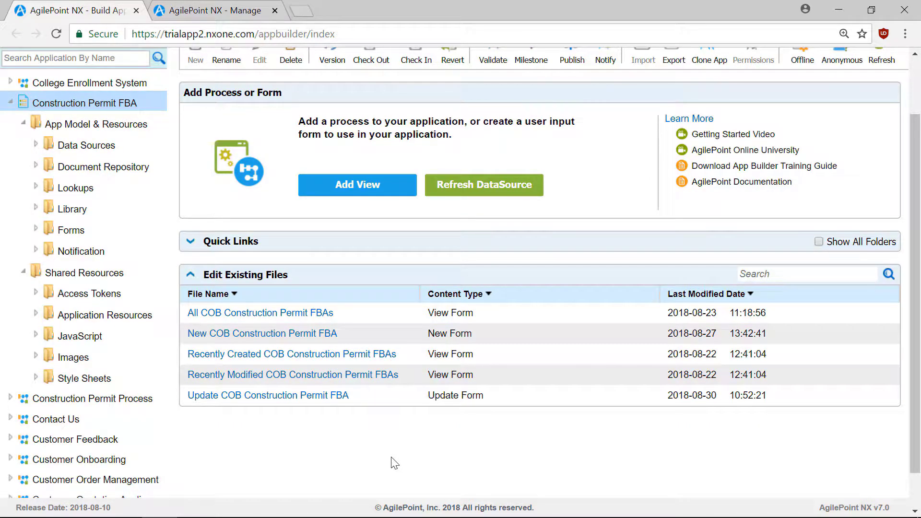
pyautogui.click(194, 246)
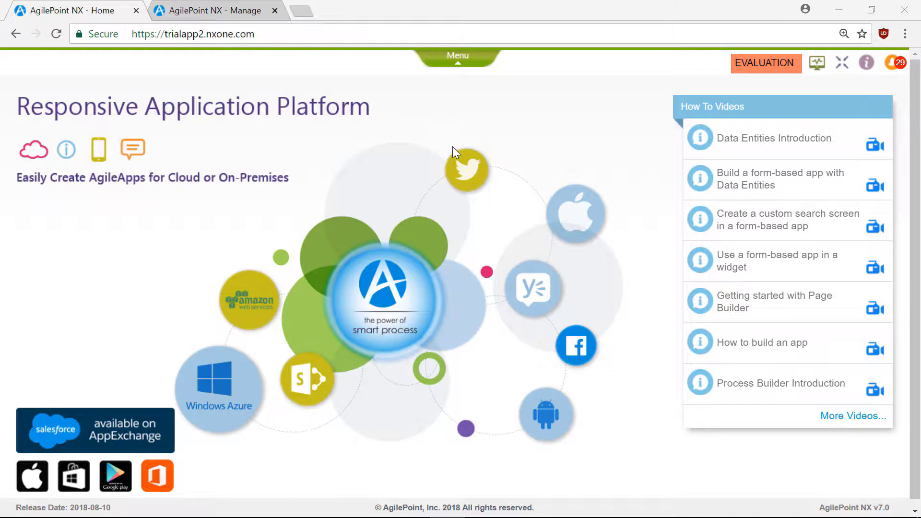
# Go to Build Apps and start a new application of the Form-Based Application type.
pyautogui.click(459, 64)
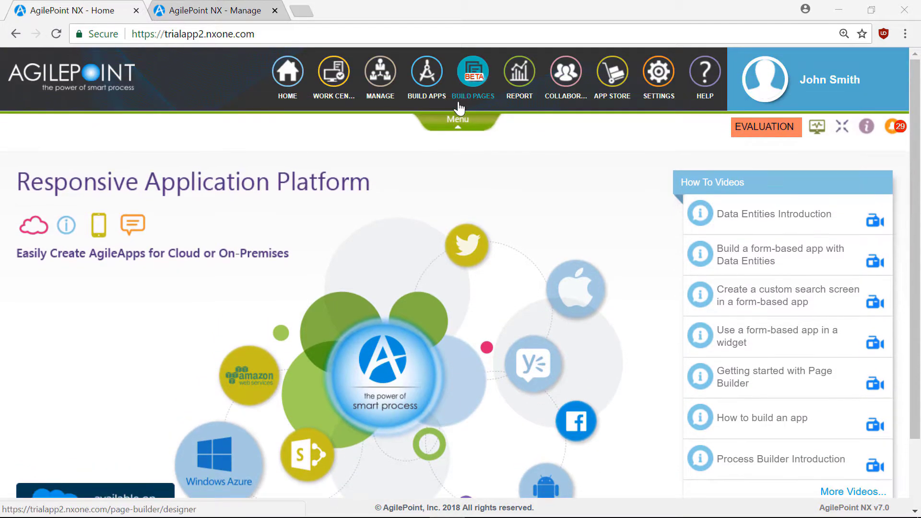
pyautogui.click(425, 82)
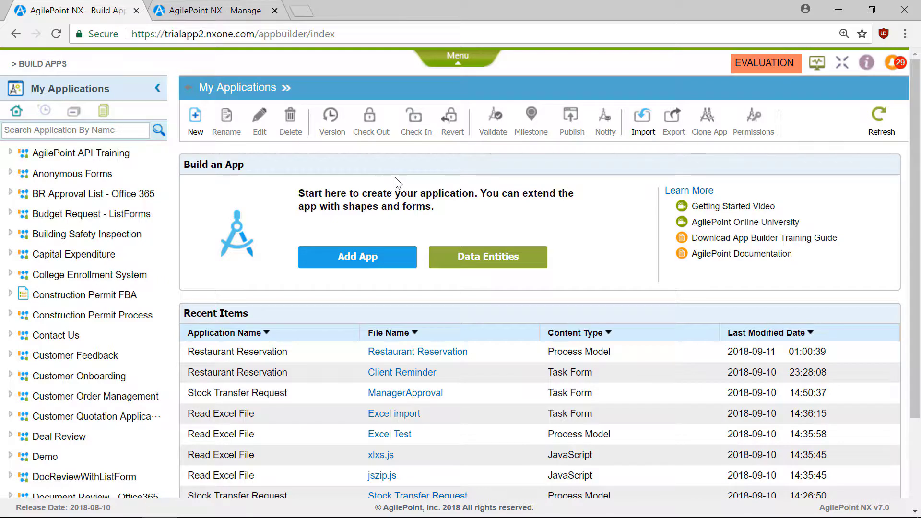
pyautogui.click(354, 265)
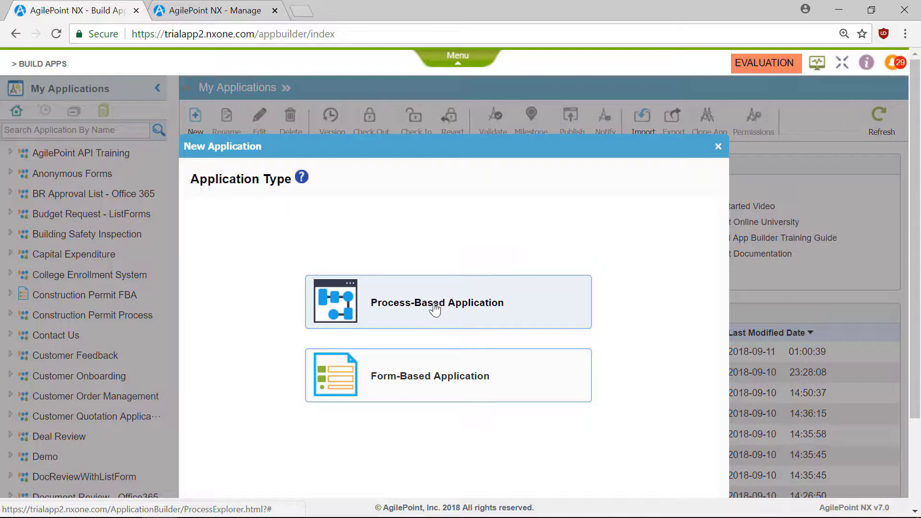
pyautogui.click(426, 375)
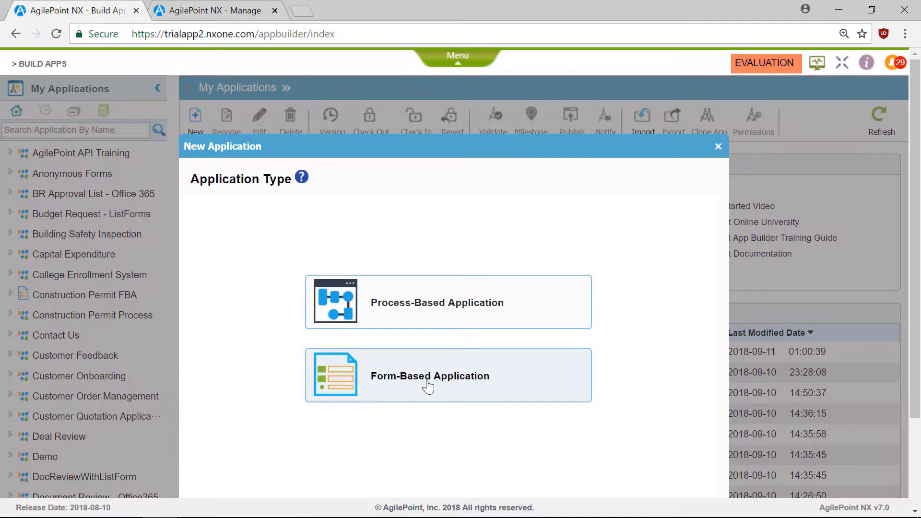
pyautogui.scroll(-3, 480, 398)
pyautogui.click(612, 434)
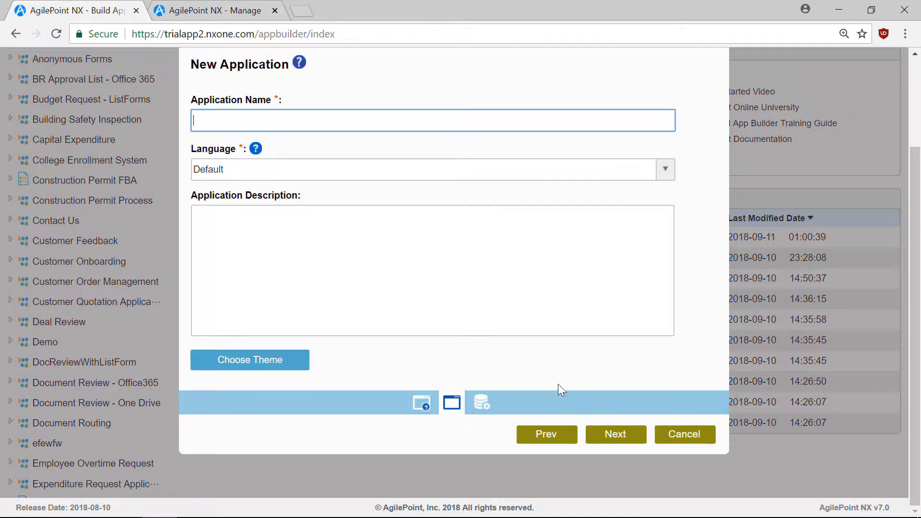
# Name the new application "Community Edition Training" and select Default from the available languages.
pyautogui.write('Community Edition Training')
pyautogui.press('Tab')
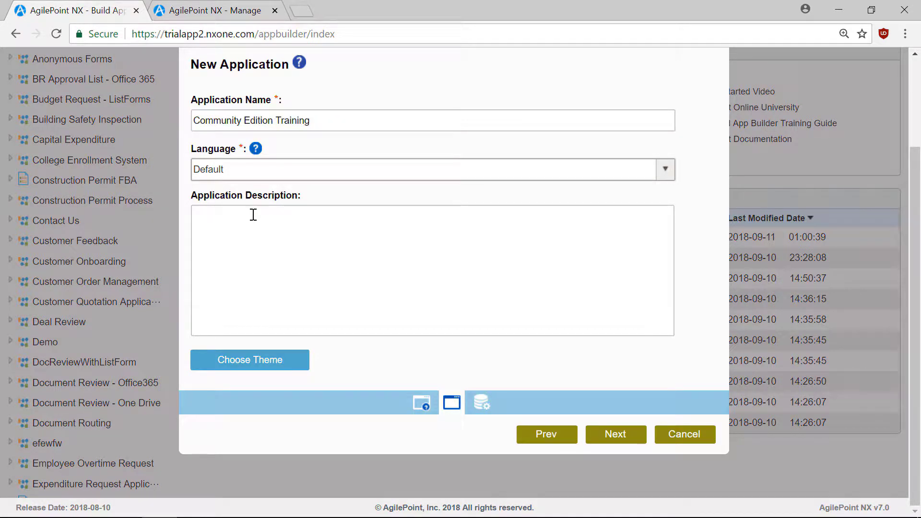
pyautogui.click(300, 173)
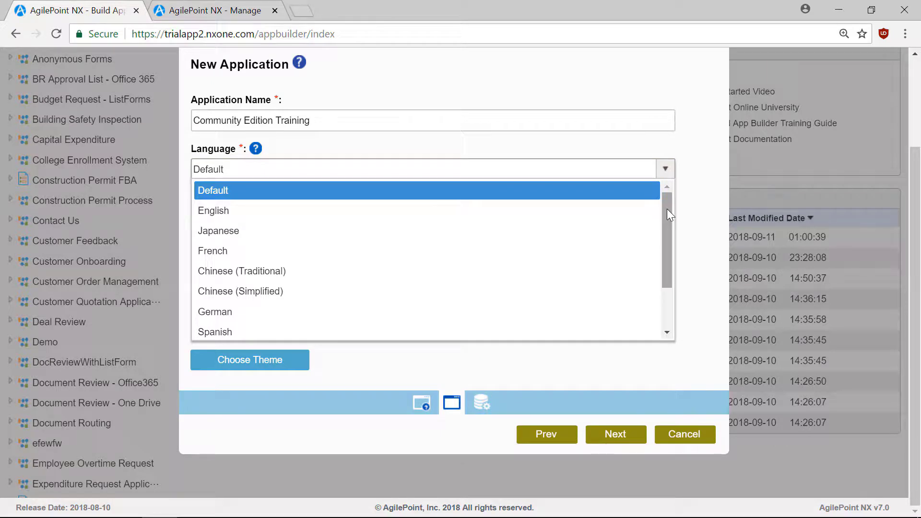
pyautogui.moveTo(667, 210); pyautogui.dragTo(685, 250)
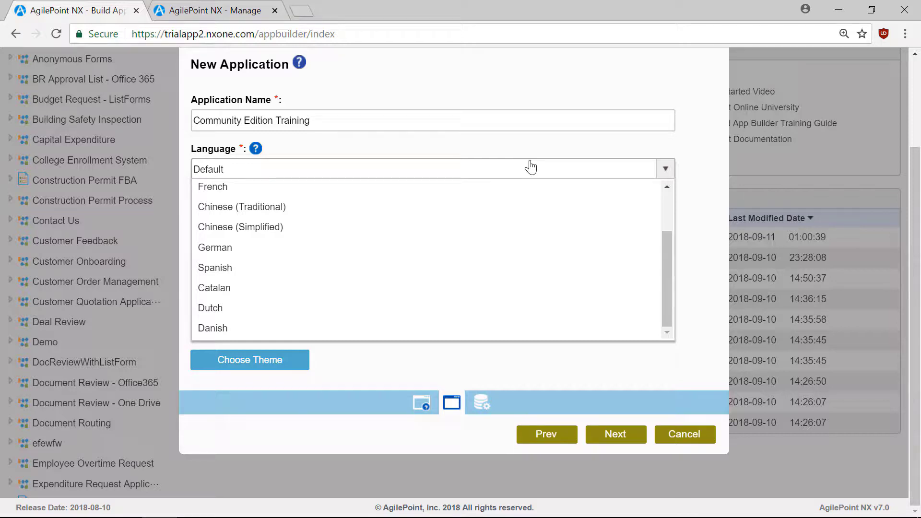
pyautogui.scroll(2, 298, 228)
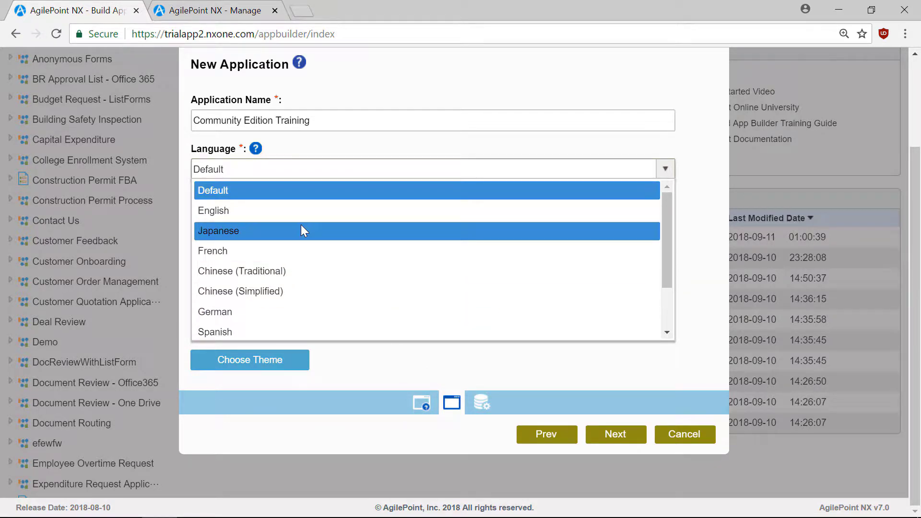
pyautogui.click(269, 191)
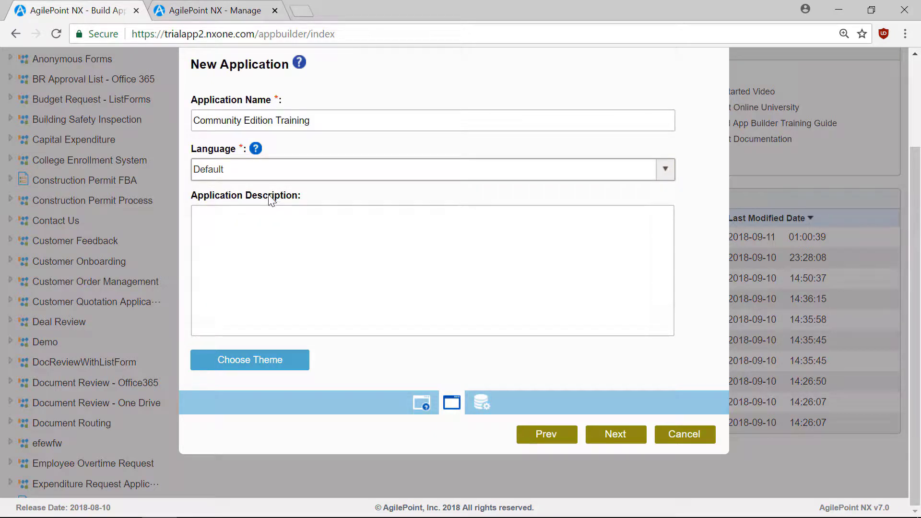
# Apply Theme 2 as the new application's theme.
pyautogui.click(285, 361)
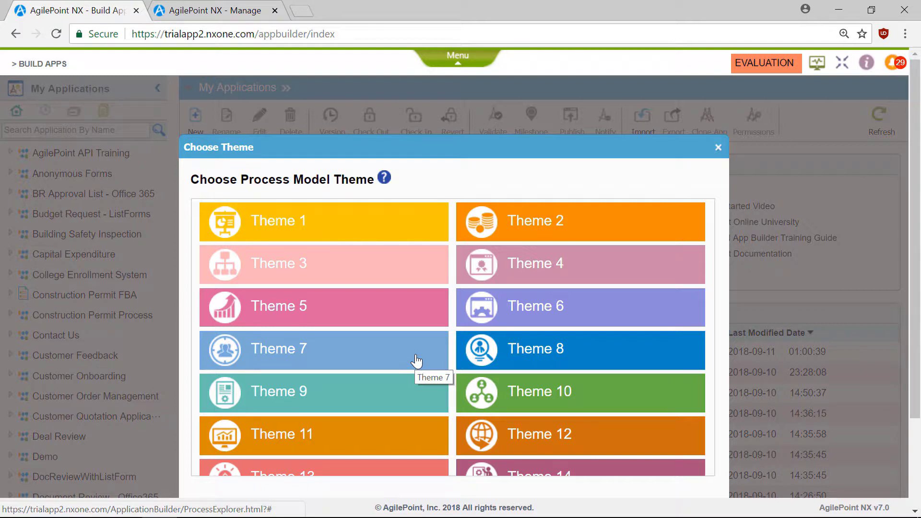
pyautogui.click(516, 227)
pyautogui.scroll(-15, 556, 461)
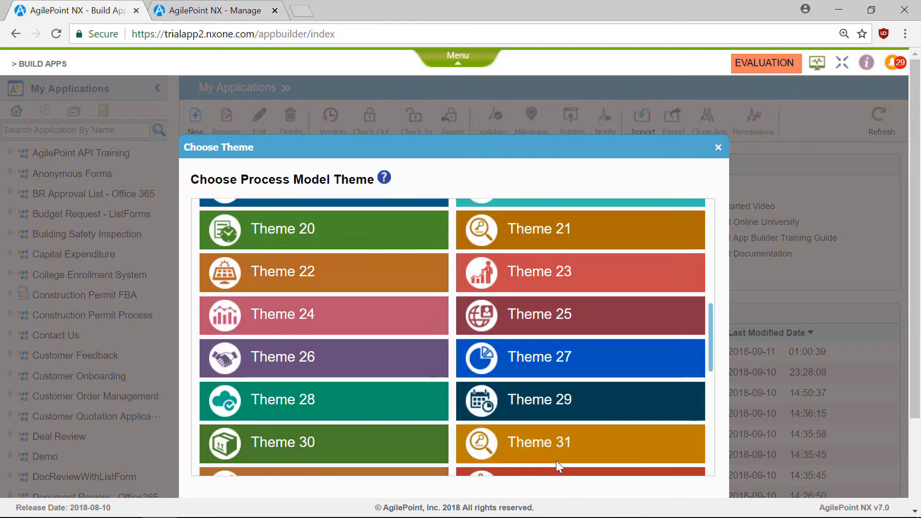
pyautogui.scroll(15, 551, 448)
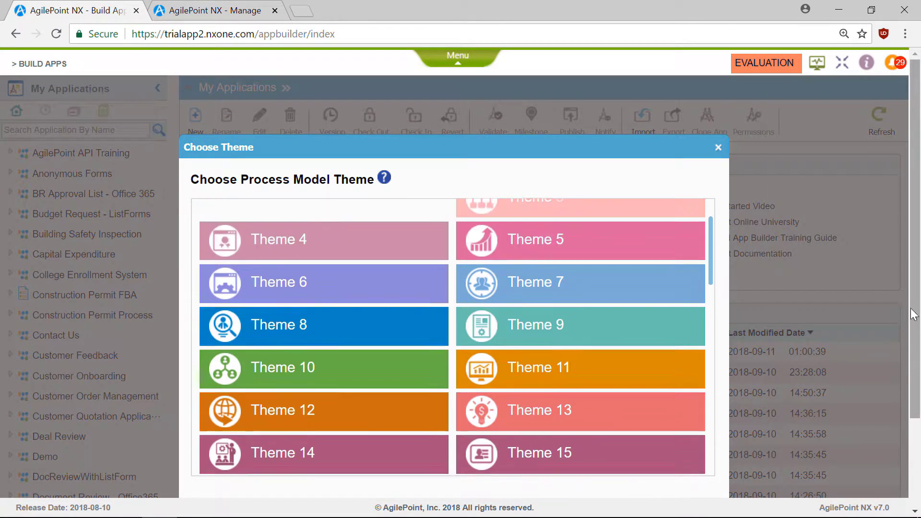
pyautogui.scroll(-3, 913, 322)
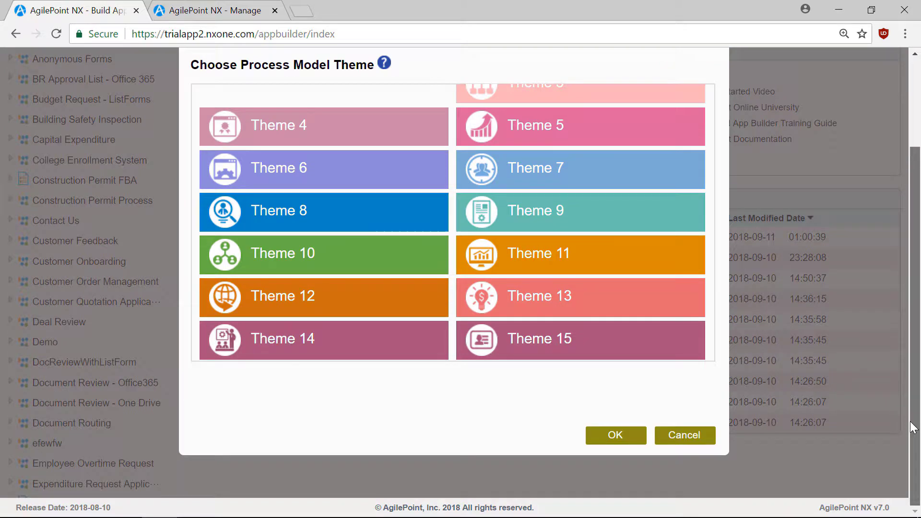
pyautogui.click(616, 436)
# Use a Data Entity as the primary data source, name it "Customers" and restrict it to custom entities only.
pyautogui.click(617, 437)
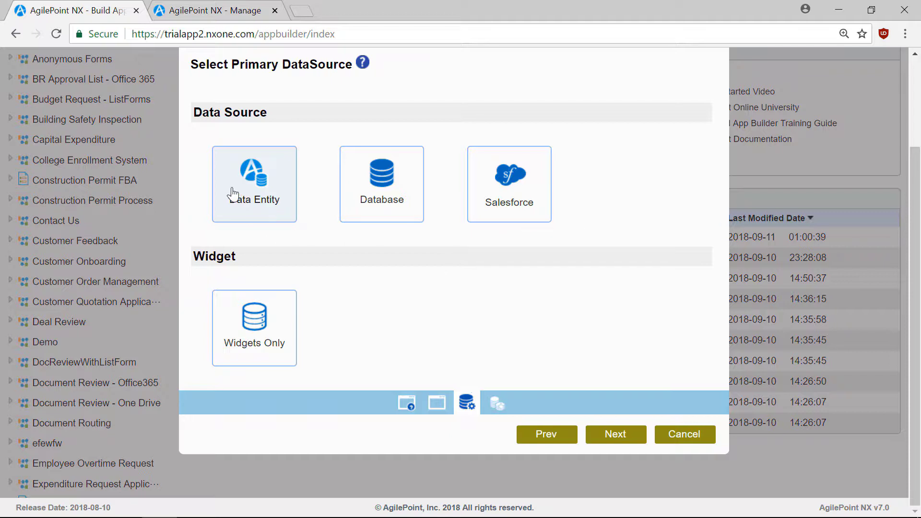
pyautogui.click(615, 438)
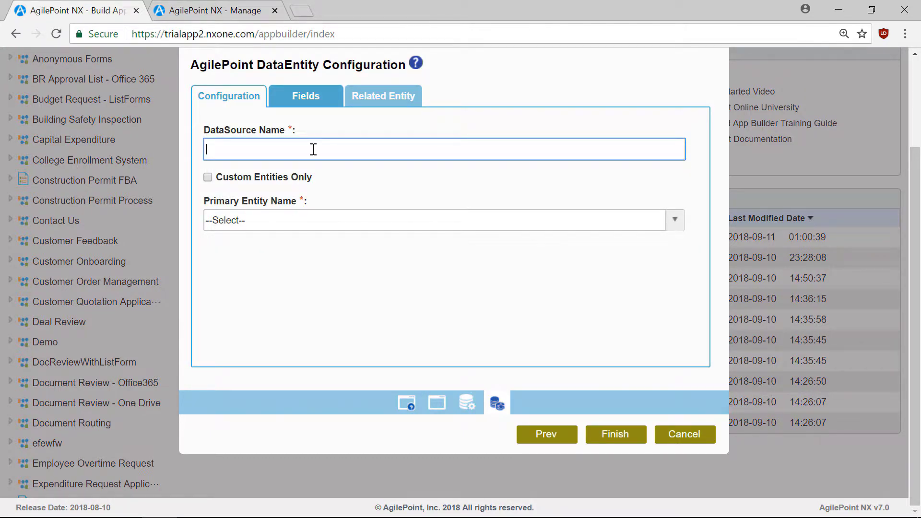
pyautogui.write('C')
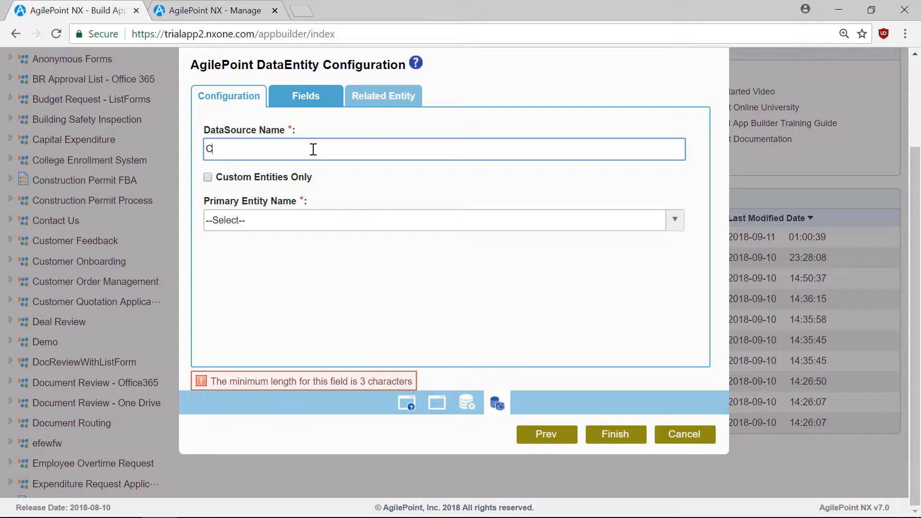
pyautogui.write('sustomers')
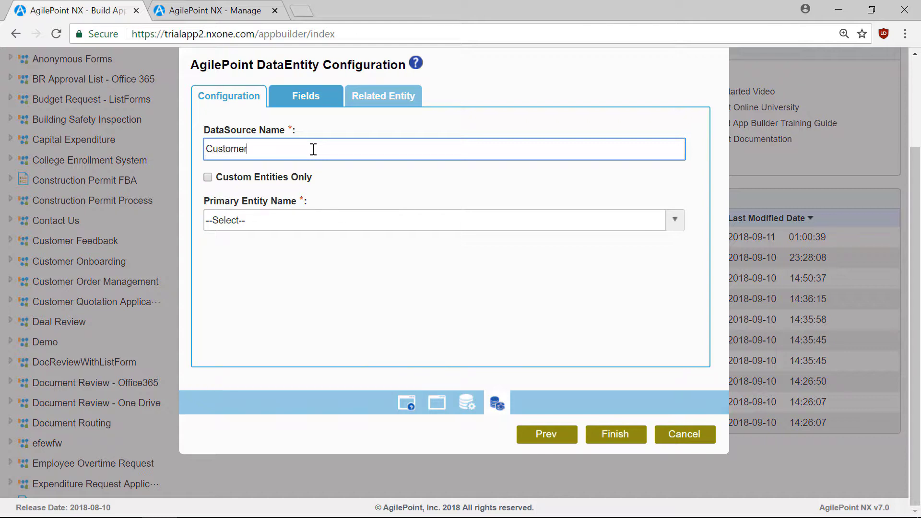
pyautogui.click(207, 178)
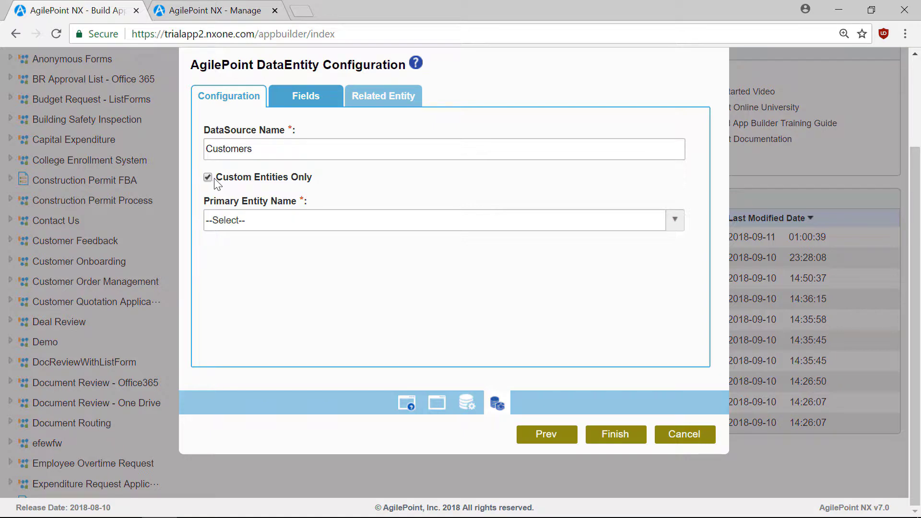
# Use CPS_Customers as the primary entity, include the related entity CPS_Project History, and finish creating the application.
pyautogui.click(265, 222)
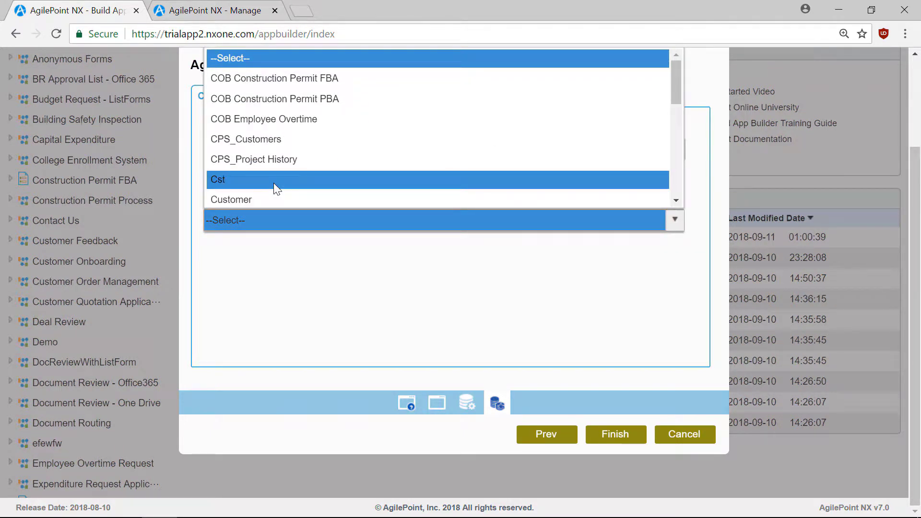
pyautogui.click(289, 142)
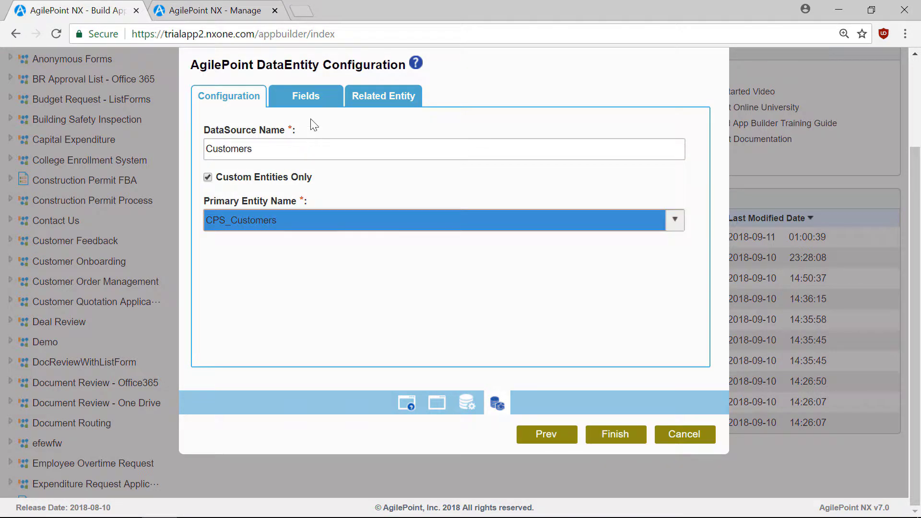
pyautogui.click(317, 97)
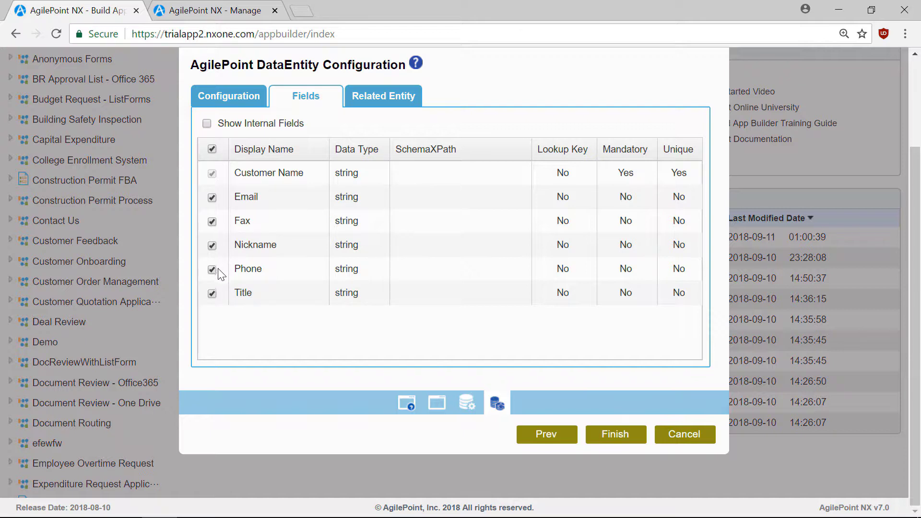
pyautogui.click(378, 98)
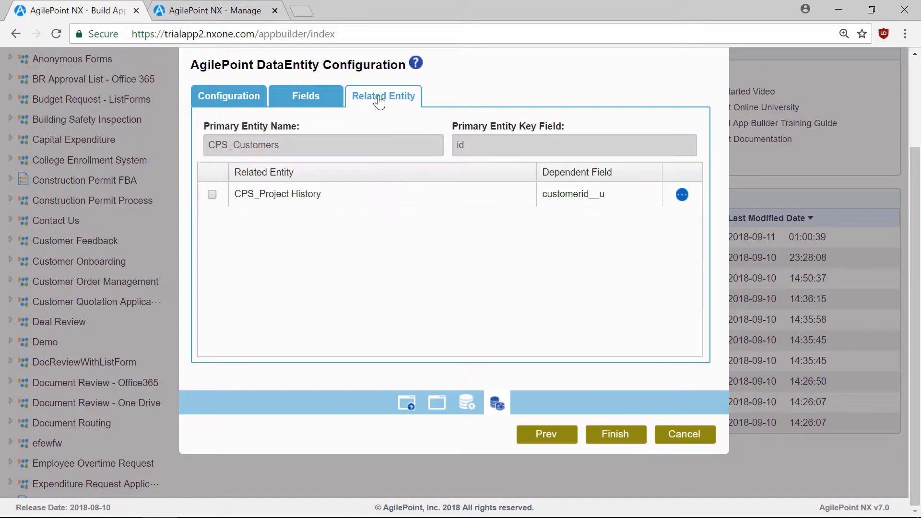
pyautogui.click(212, 194)
pyautogui.click(616, 437)
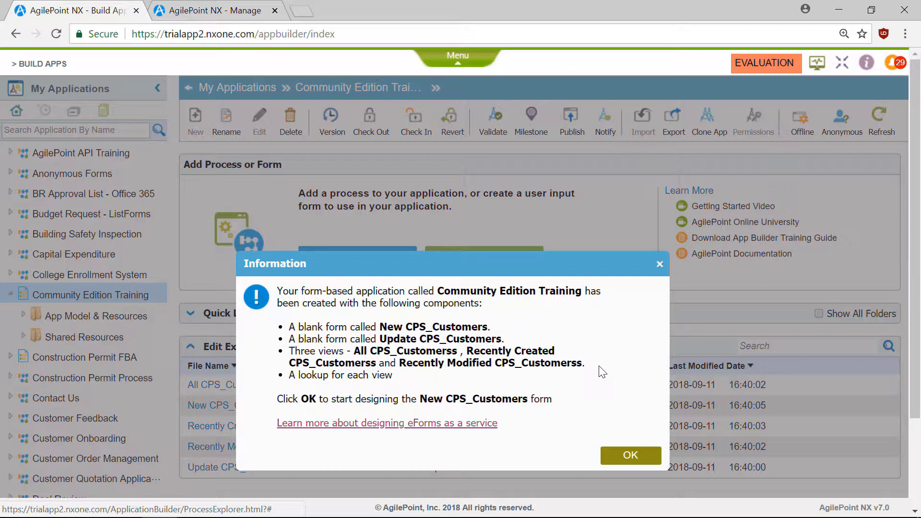
# Start designing the New CPS_Customers form and close its Form Settings without changes.
pyautogui.press('alt')
pyautogui.click(644, 461)
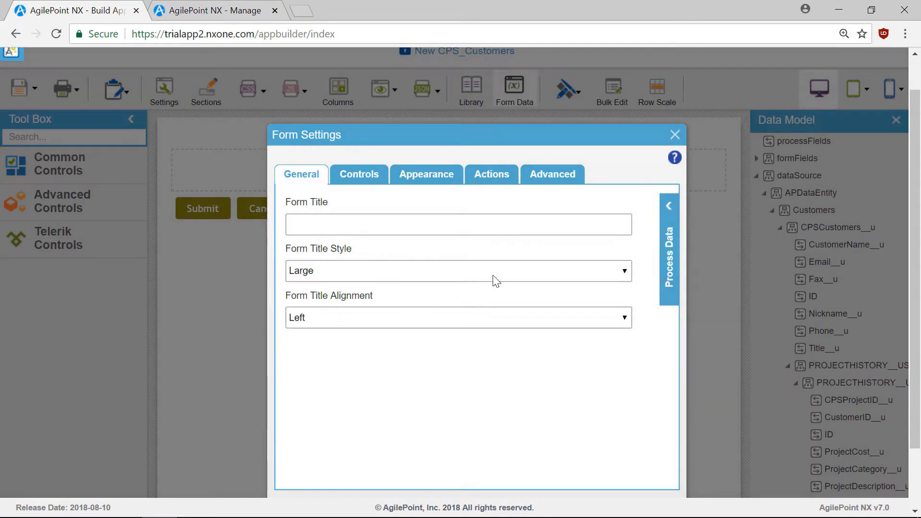
pyautogui.click(675, 135)
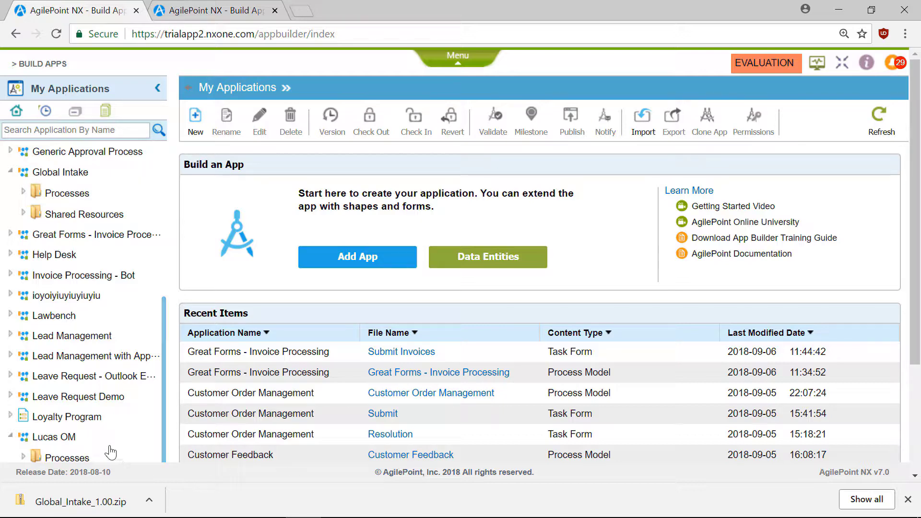
# Examine the version history of the Lucas OM application, first restricted to milestones only and again with all revisions.
pyautogui.click(62, 438)
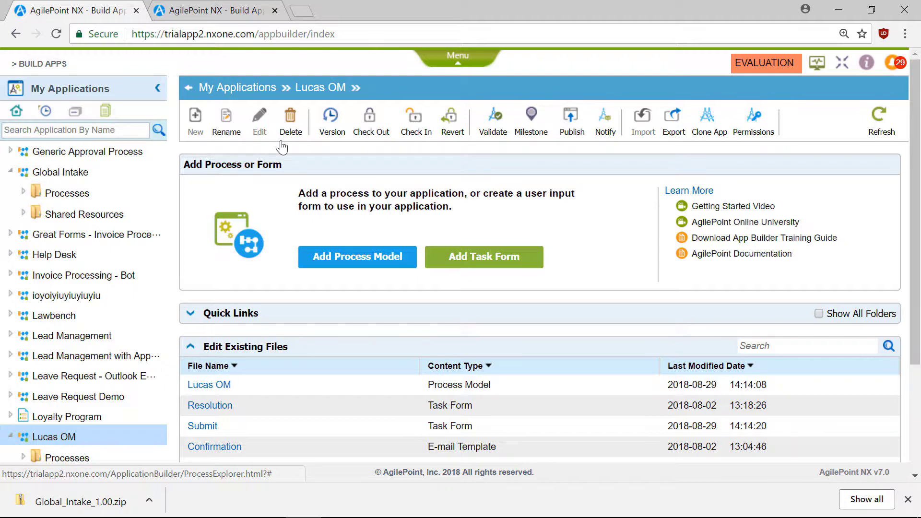
pyautogui.click(331, 119)
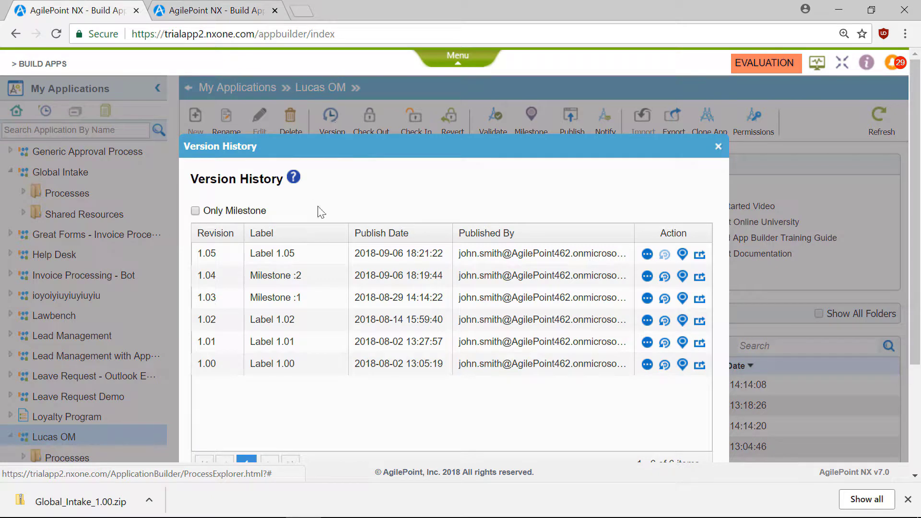
pyautogui.scroll(-1, 376, 274)
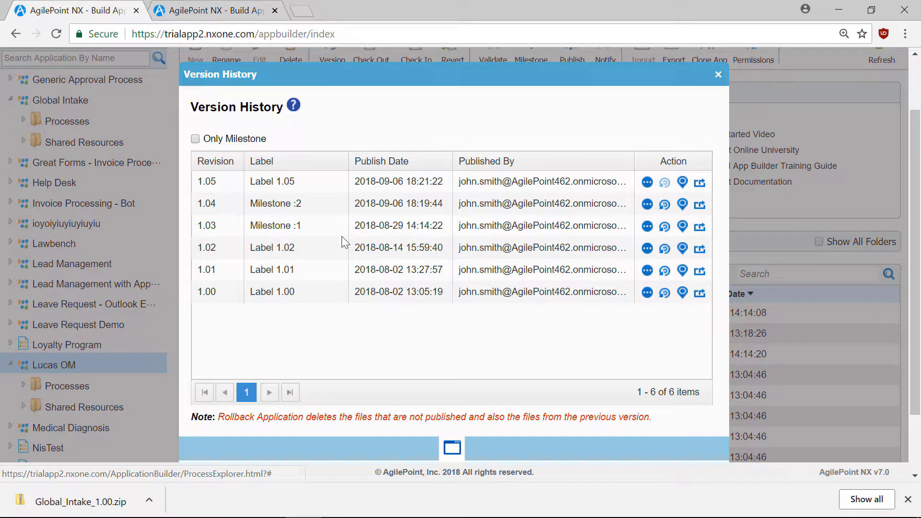
pyautogui.click(195, 140)
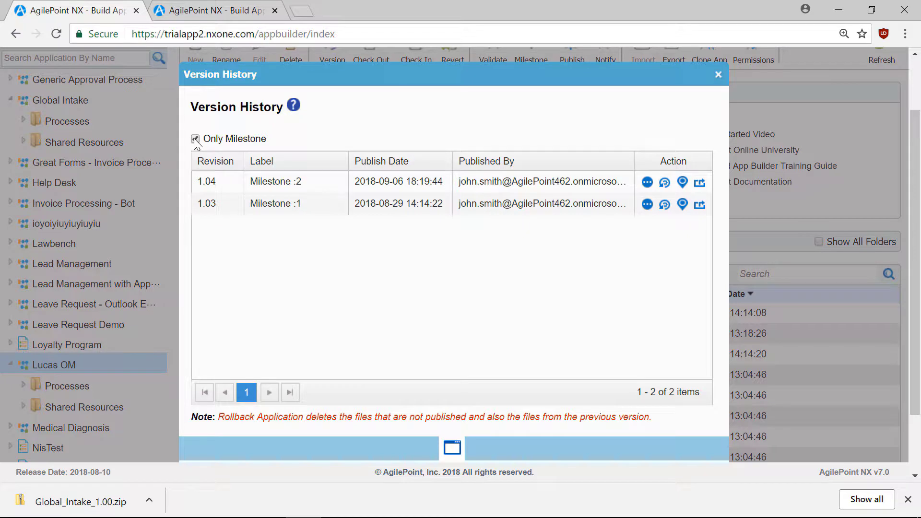
pyautogui.click(195, 139)
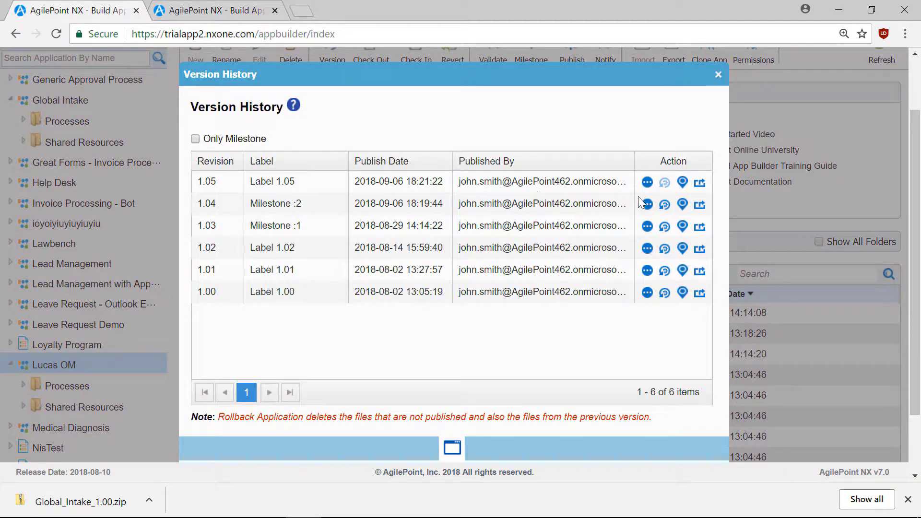
# Set a milestone labelled "3" on revision 1.05 of the Lucas OM application.
pyautogui.click(681, 182)
pyautogui.click(259, 159)
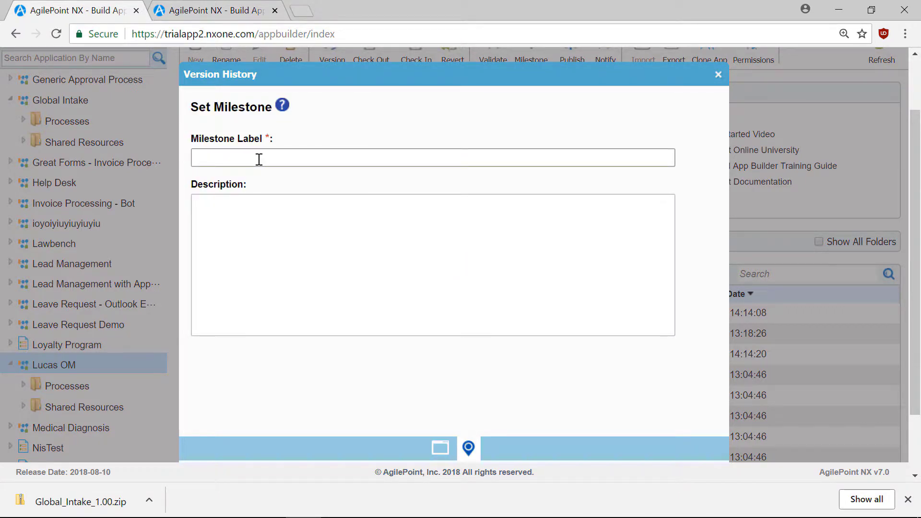
pyautogui.write('3')
pyautogui.scroll(-2, 599, 431)
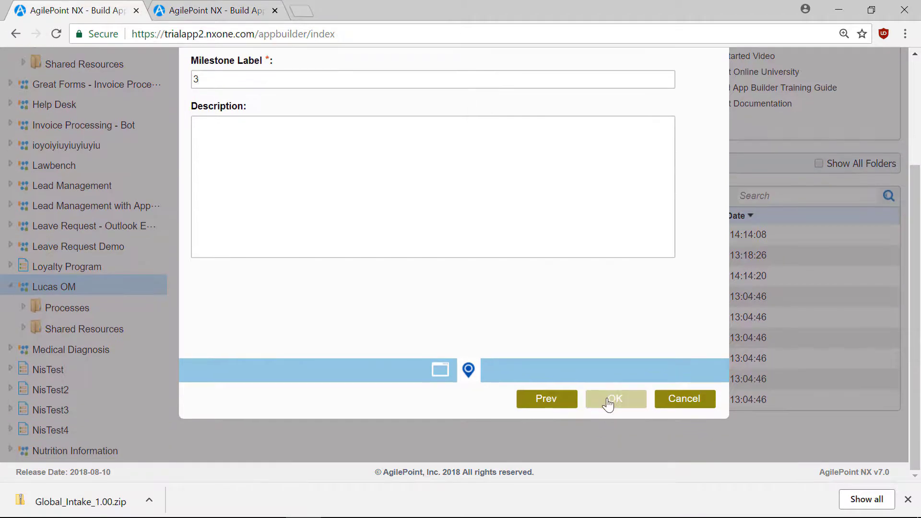
pyautogui.click(608, 403)
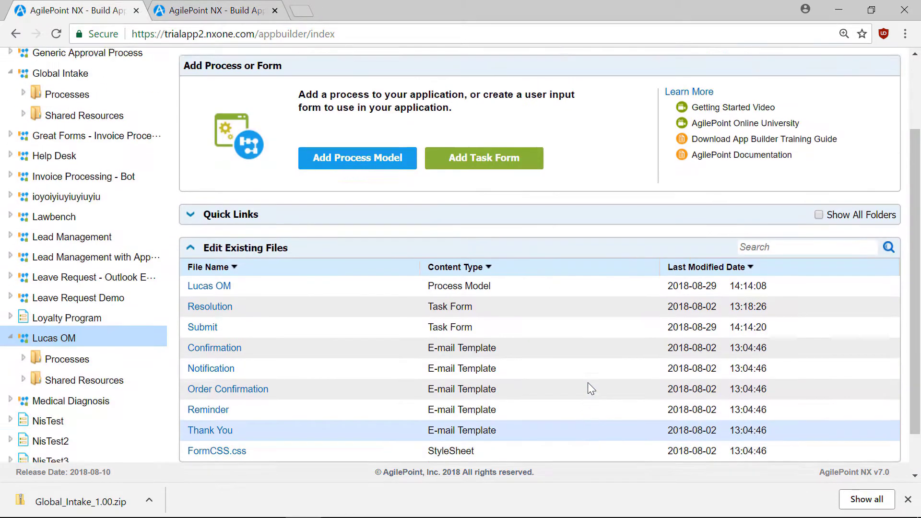
# Validate the Lucas OM application and dismiss the validation result.
pyautogui.scroll(2, 588, 382)
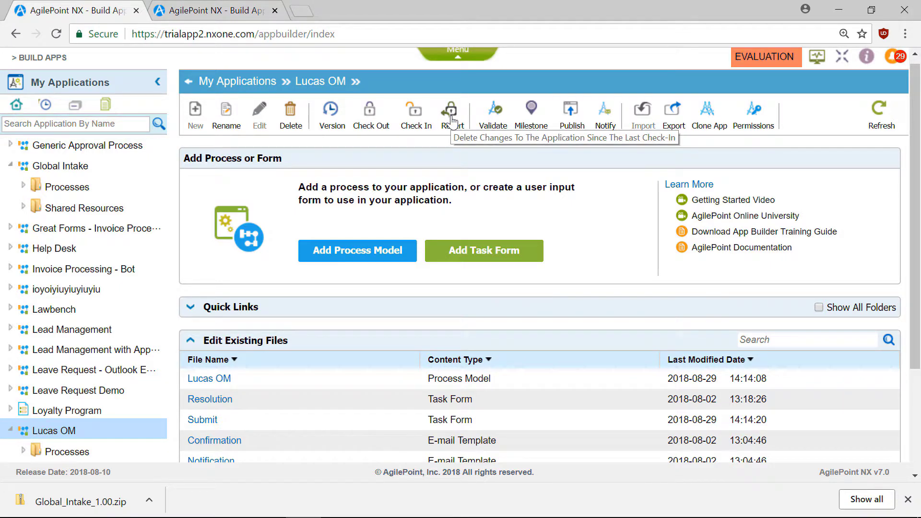
pyautogui.click(496, 126)
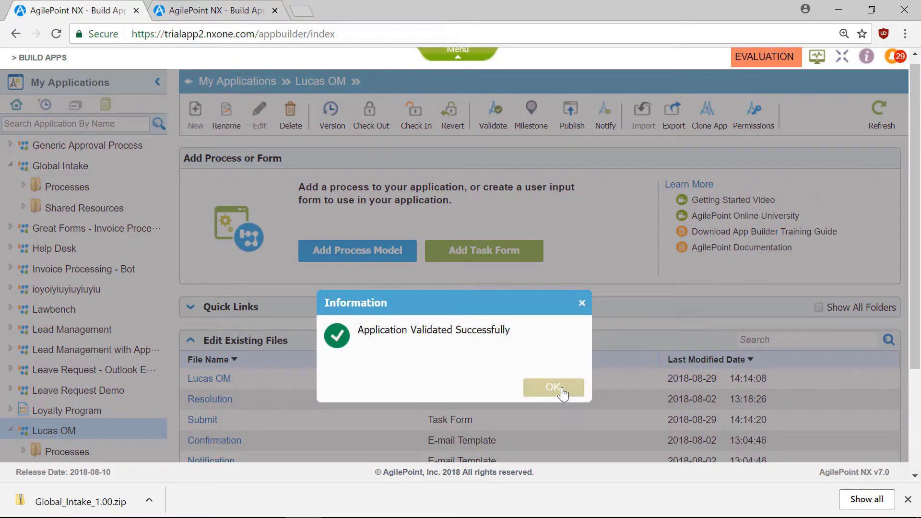
pyautogui.click(552, 392)
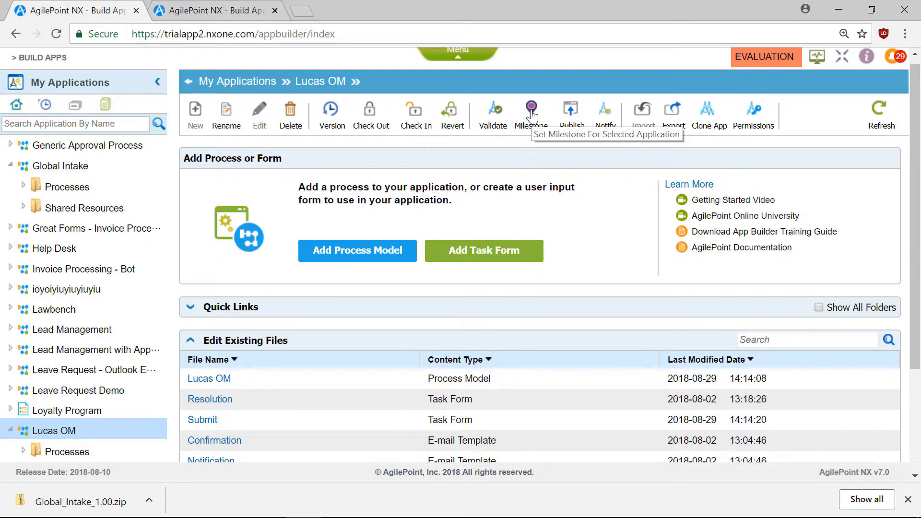
# Publish the Lucas OM application as version 1.06 with the label "Label 1.06", without setting permissions or notifying users.
pyautogui.click(574, 124)
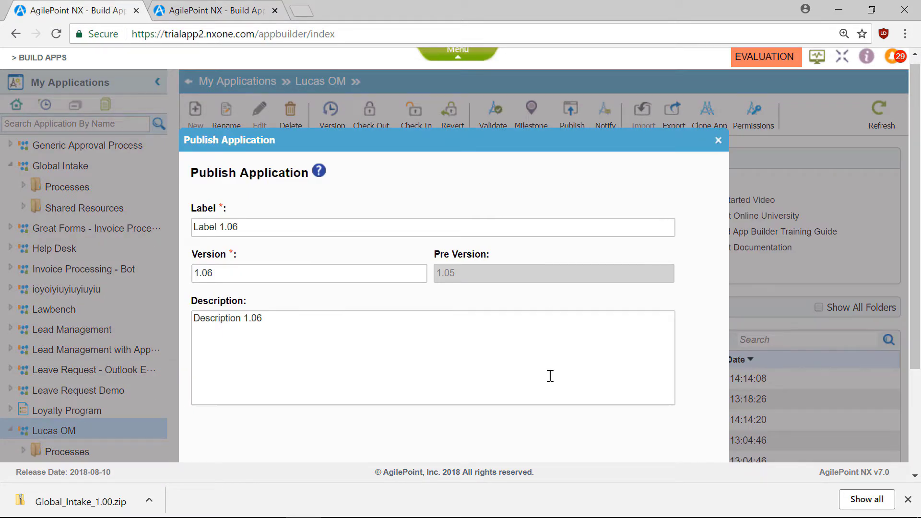
pyautogui.scroll(-3, 550, 375)
pyautogui.click(615, 399)
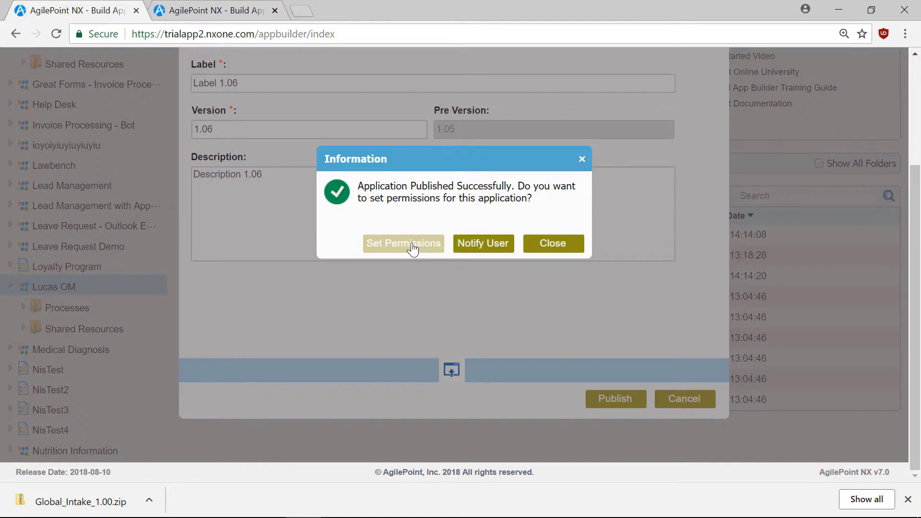
pyautogui.click(551, 250)
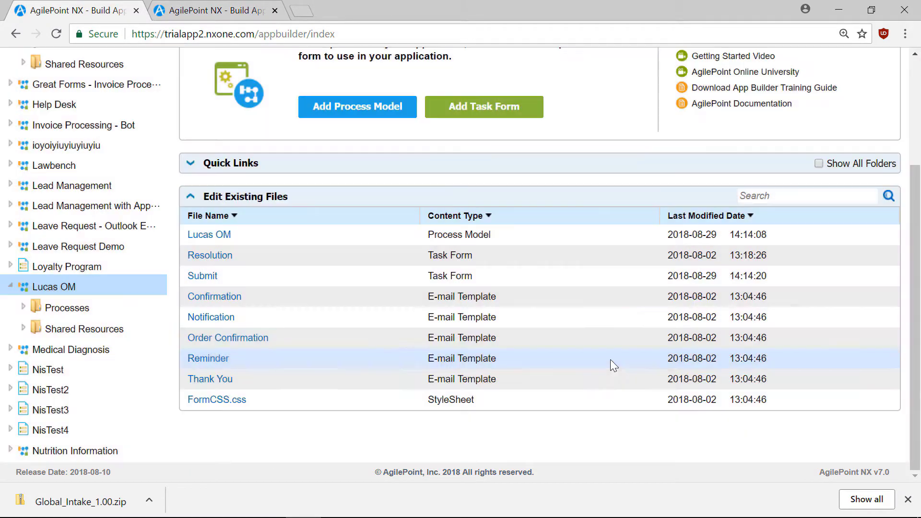
# In Lucas OM's application permissions, search the available designers for a user by first name and select the matching account.
pyautogui.scroll(3, 603, 337)
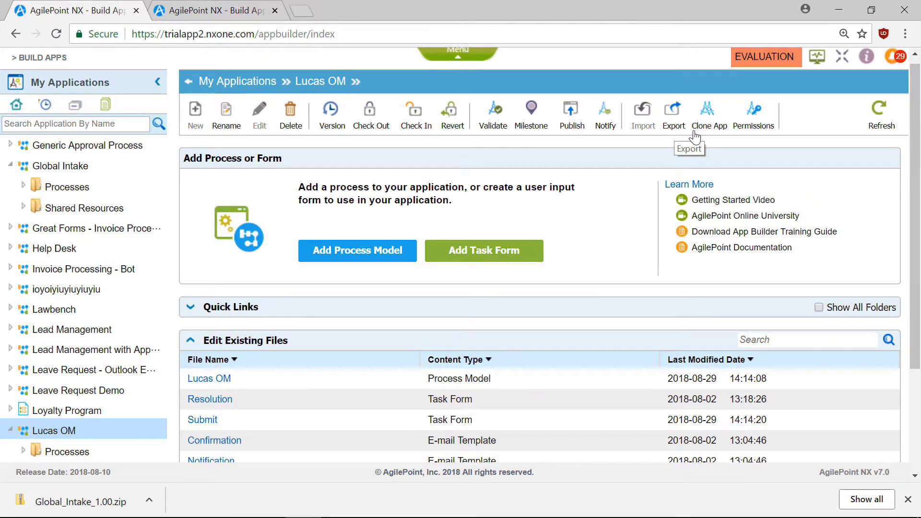
pyautogui.click(753, 115)
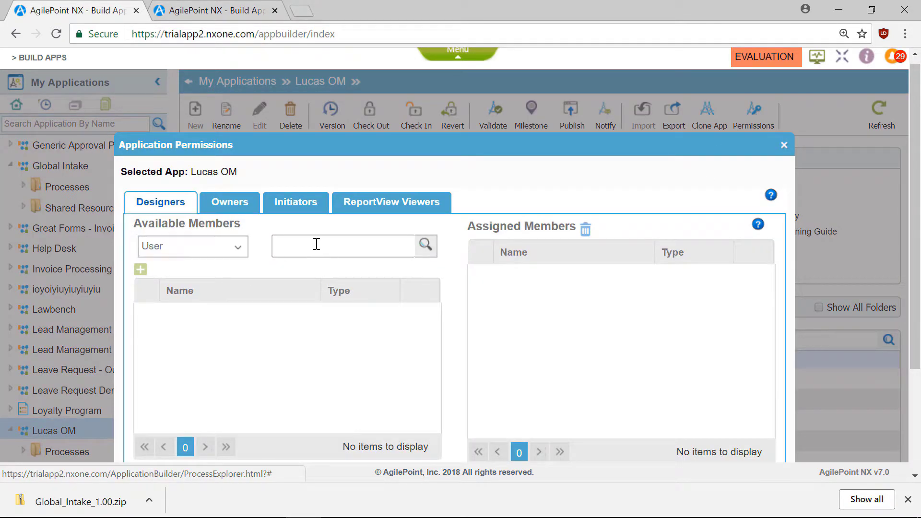
pyautogui.click(317, 244)
pyautogui.write('john')
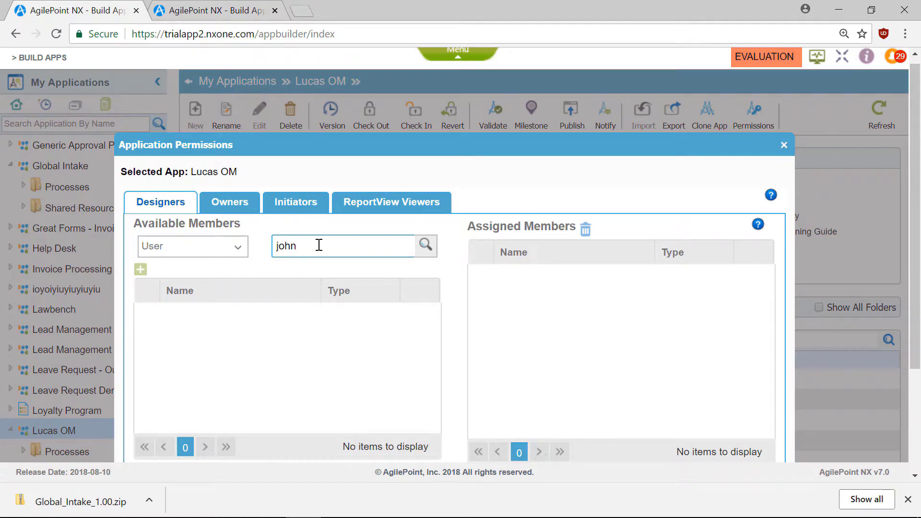
pyautogui.click(425, 245)
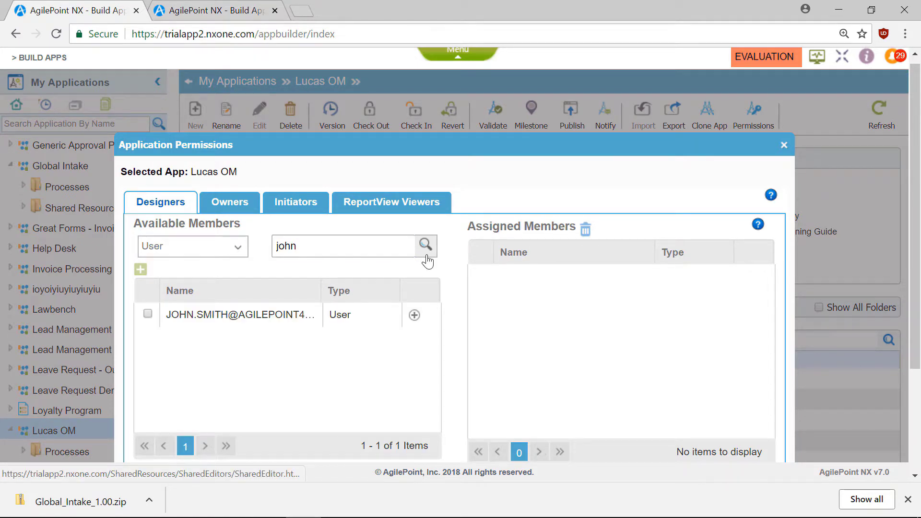
pyautogui.click(147, 314)
# Review the Owners, Initiators and ReportView Viewers permissions of Lucas OM, and close the application permissions.
pyautogui.click(242, 205)
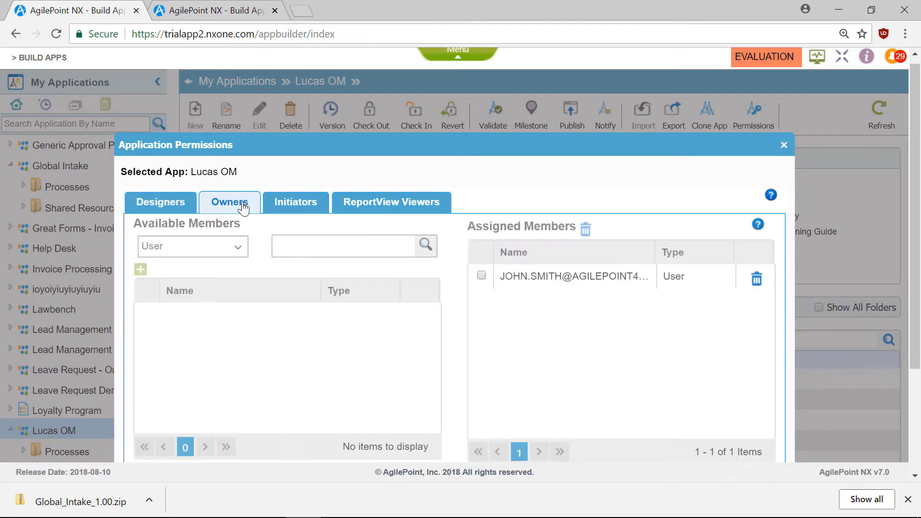
pyautogui.click(294, 204)
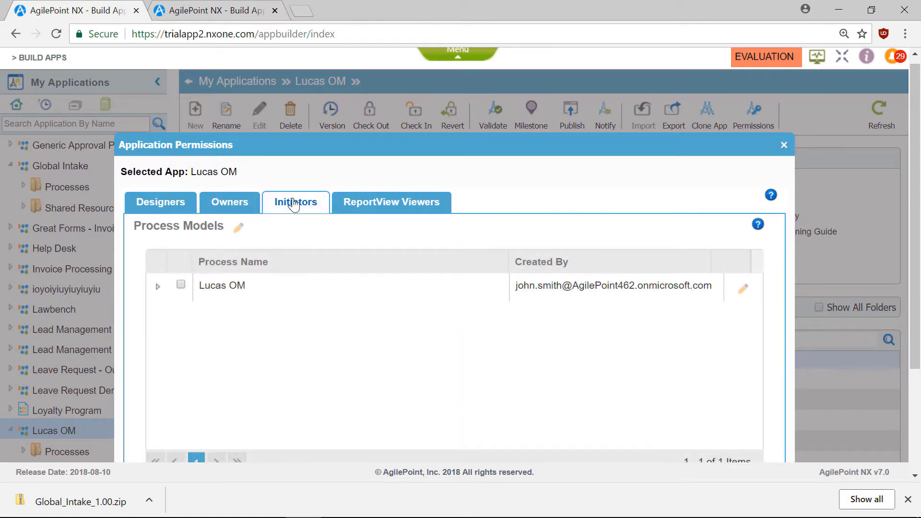
pyautogui.click(402, 211)
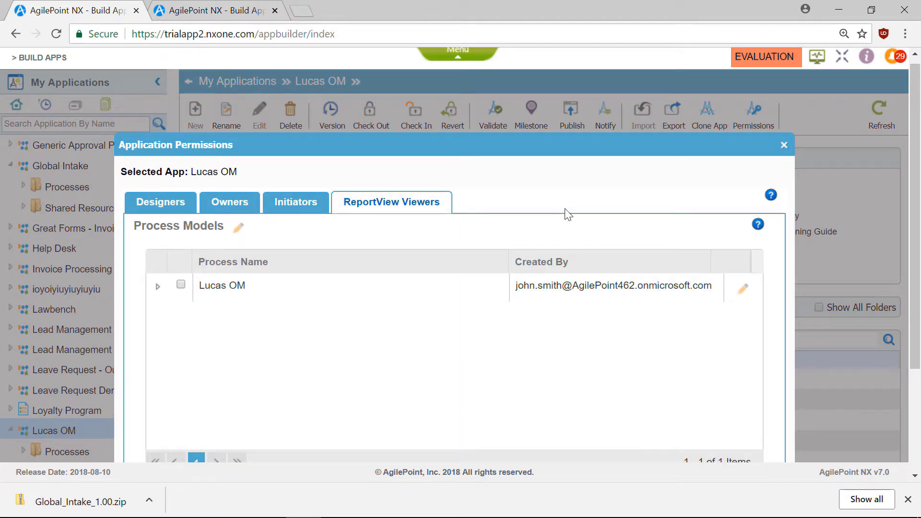
pyautogui.click(784, 145)
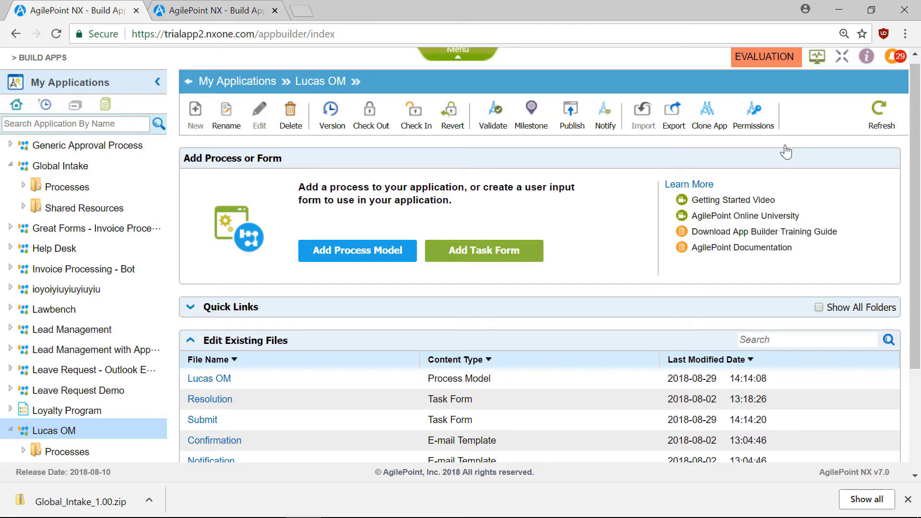